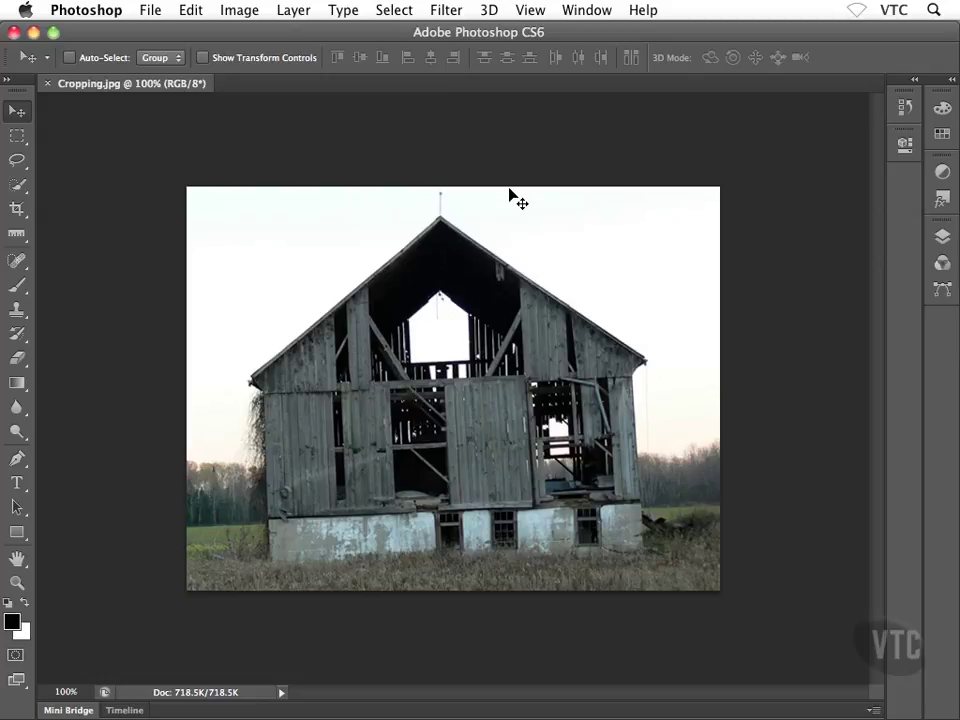
Step: Start an unconstrained crop of the barn photo and trim all four sides of the image inward around the barn
key("c")
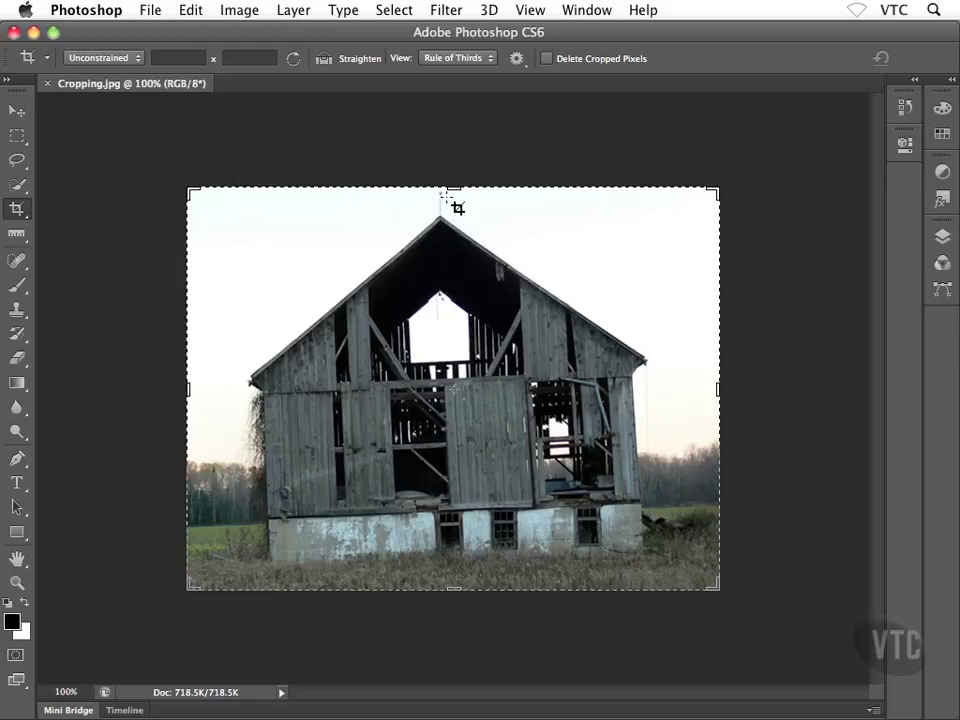
left_click_drag(454, 188, 452, 210)
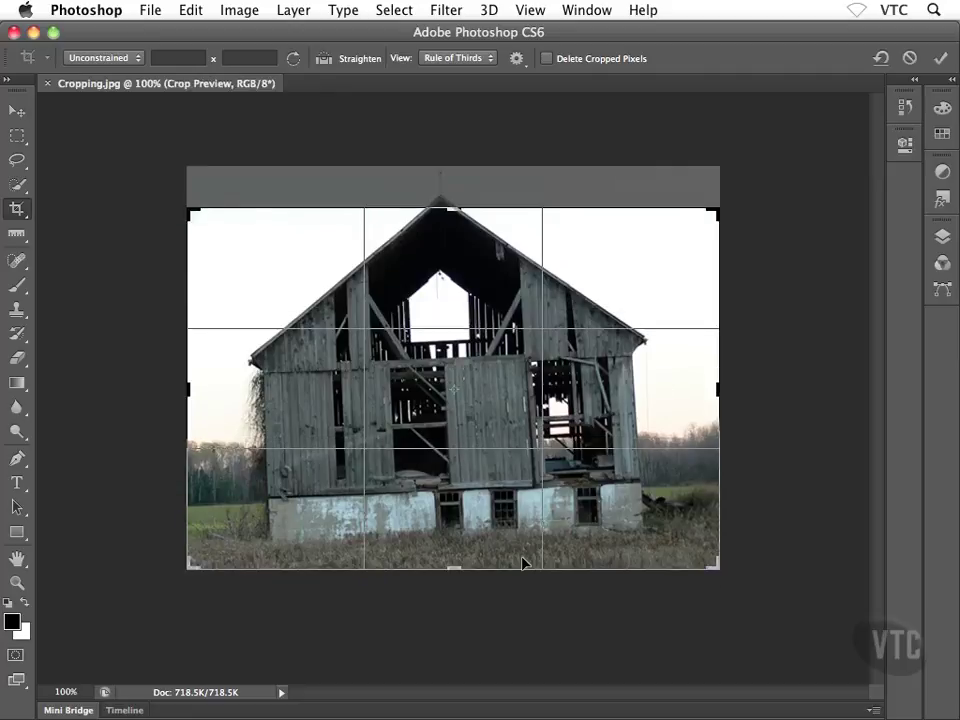
left_click_drag(450, 566, 452, 541)
left_click_drag(718, 391, 685, 396)
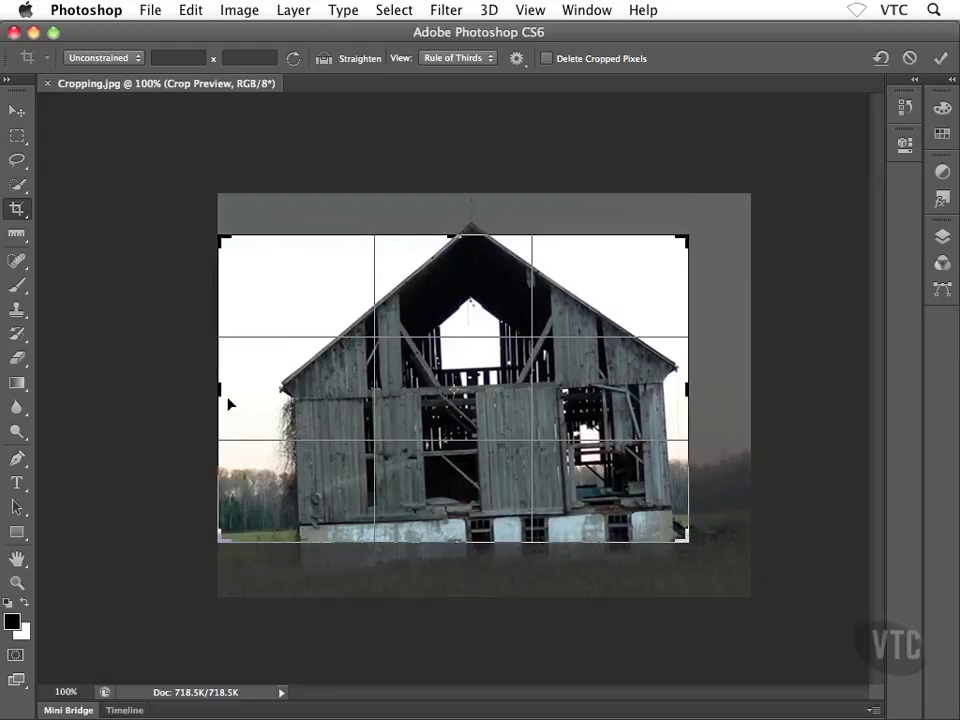
mouse_move(222, 389)
left_mouse_down()
mouse_move(255, 389)
mouse_move(241, 392)
left_mouse_up()
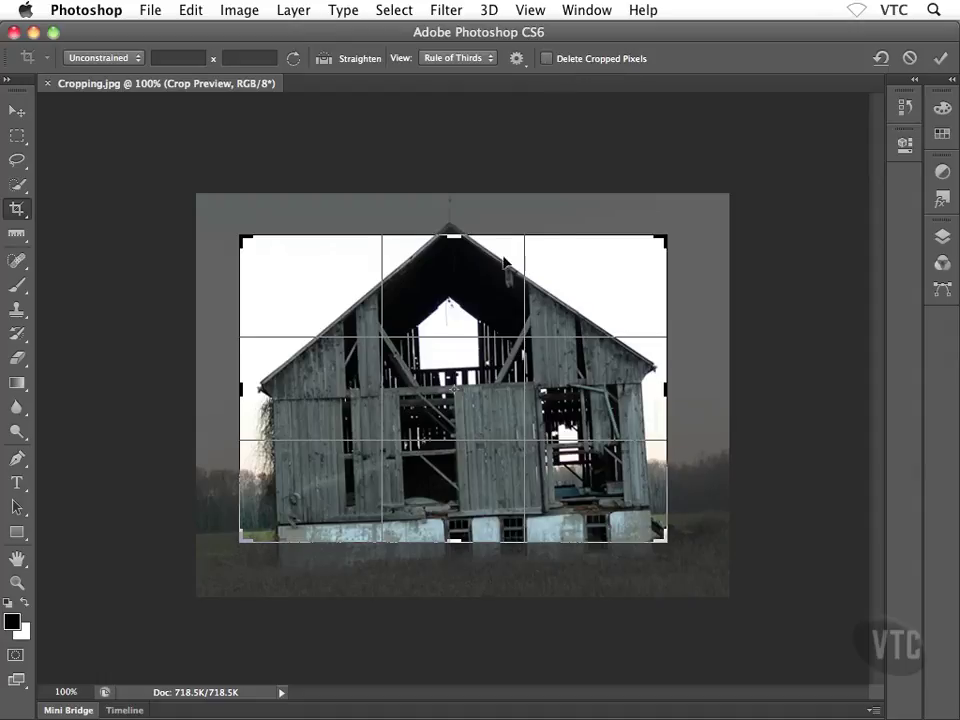
Step: Tighten the crop on all four sides to the barn's central section, apply it, and switch to the Move tool
left_click_drag(239, 395, 278, 392)
left_click_drag(627, 390, 570, 393)
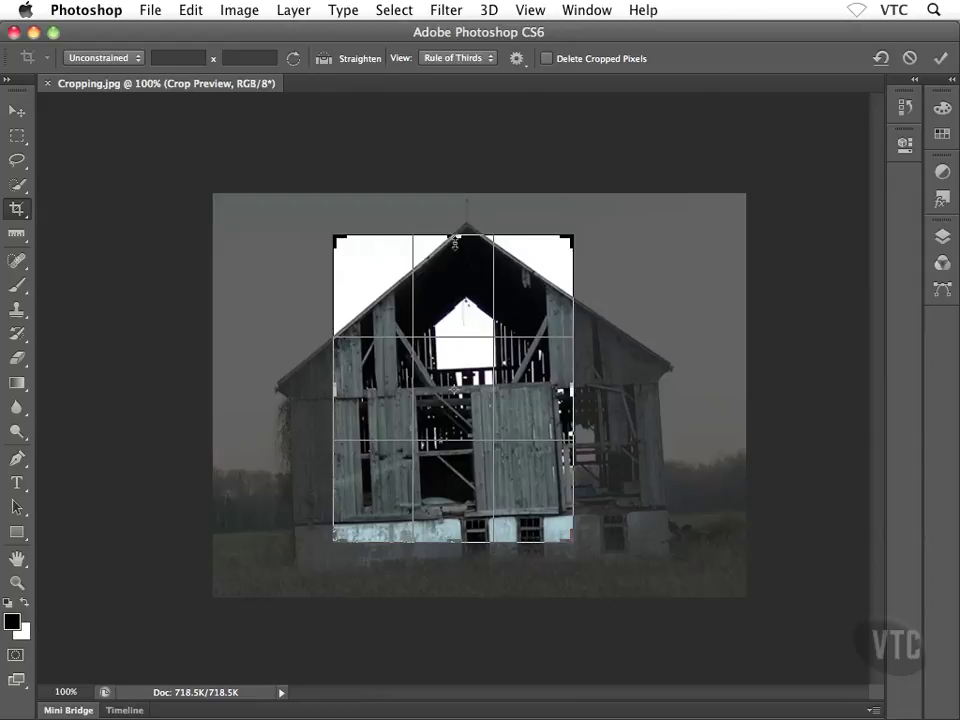
left_click_drag(453, 237, 452, 264)
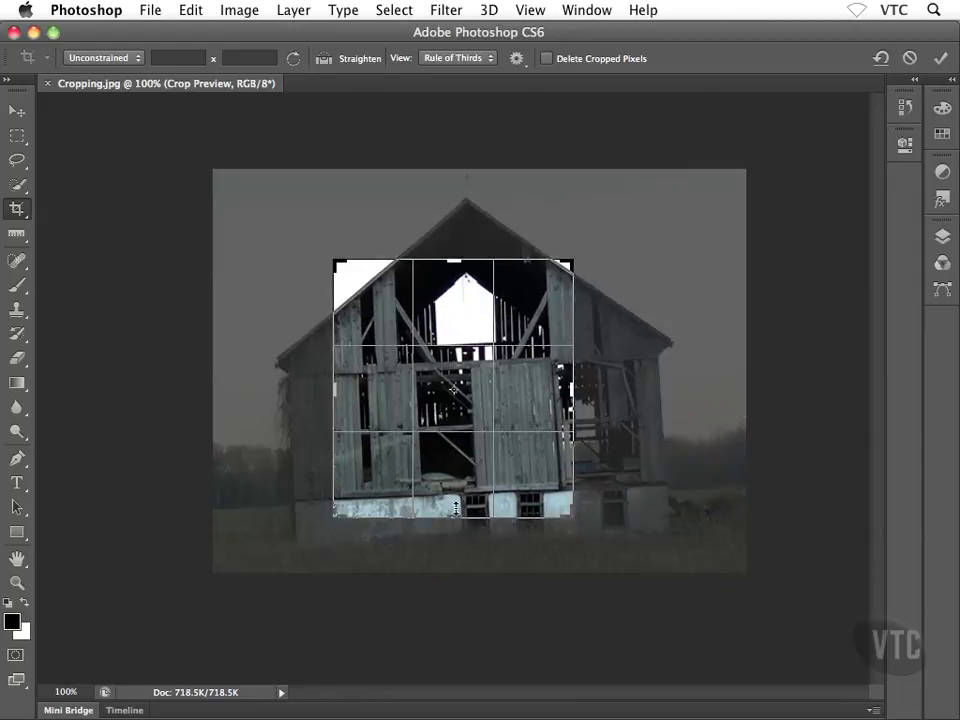
left_click_drag(453, 514, 455, 506)
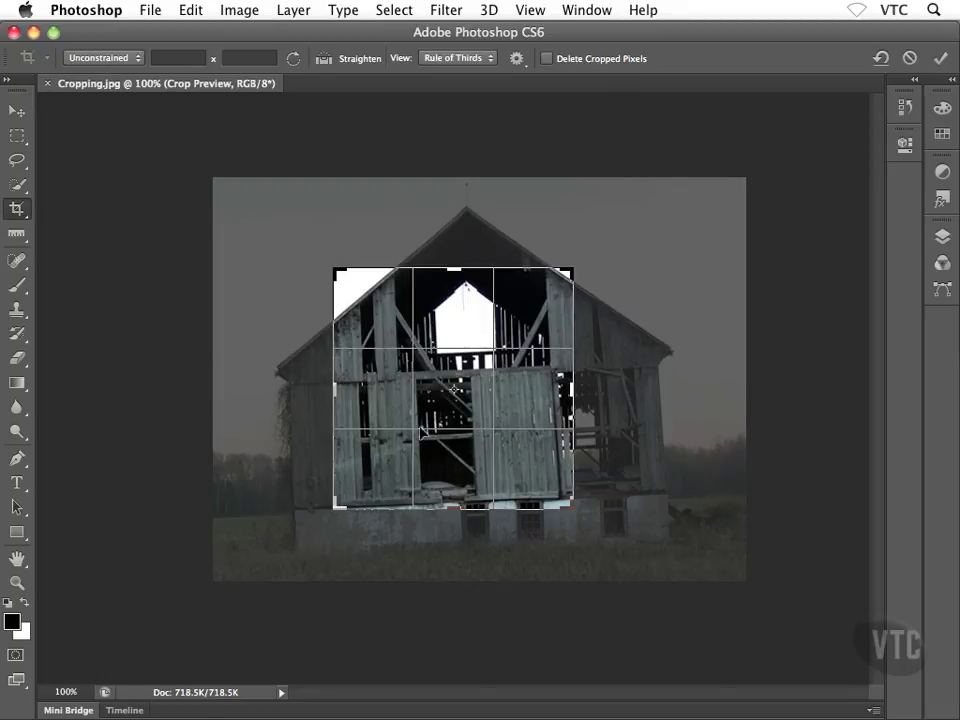
key("Return")
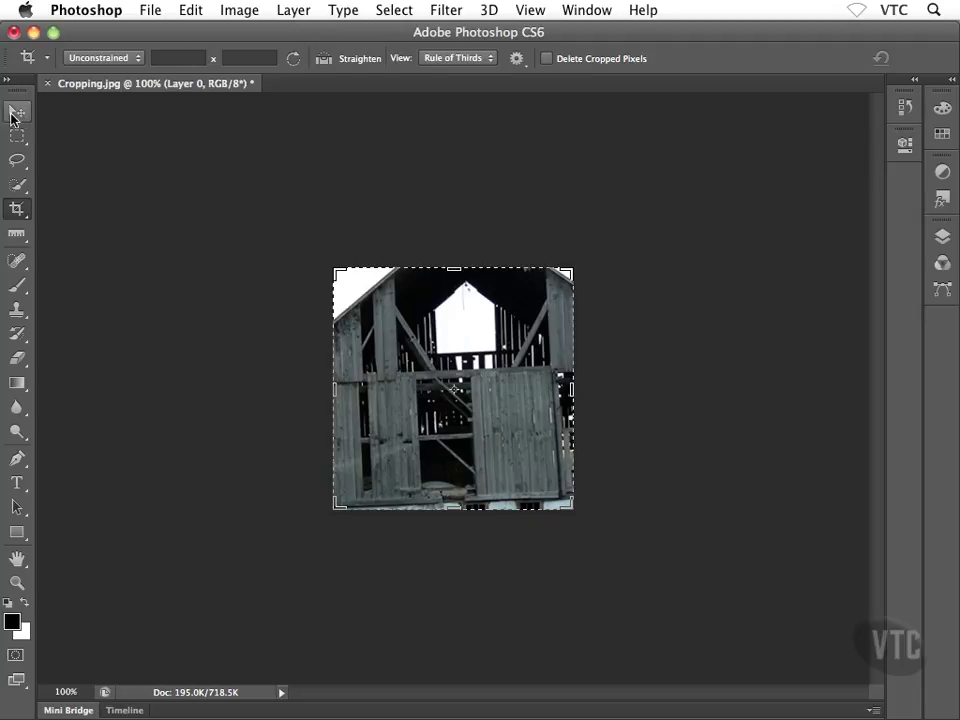
left_click(14, 118)
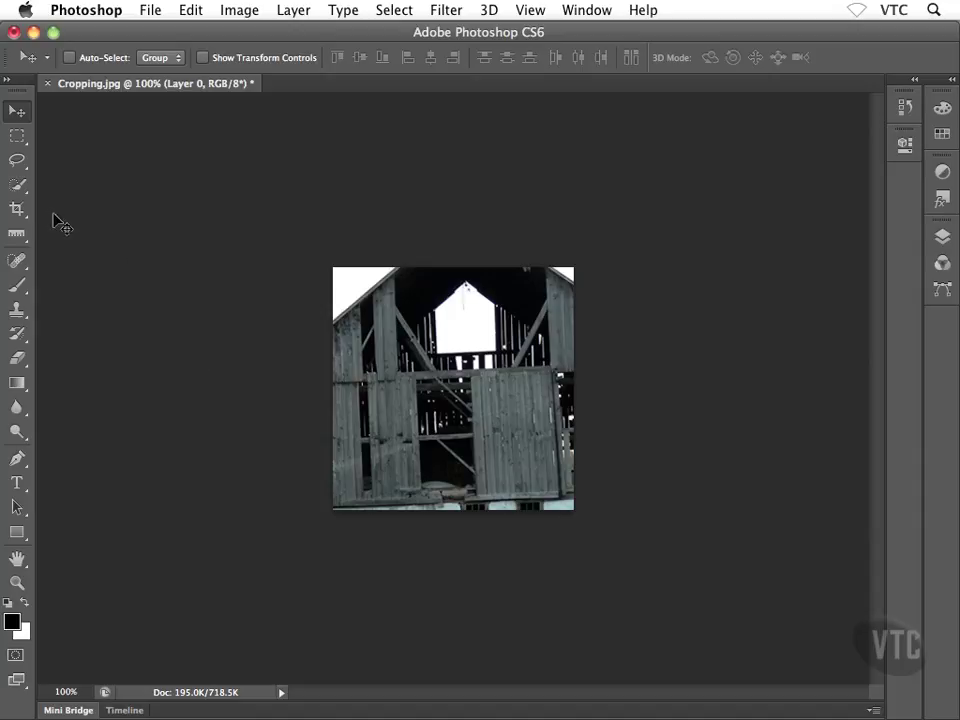
Step: Crop the image again, extending all four sides outward so the whole barn with its roof peak and foundation is included
left_click(20, 210)
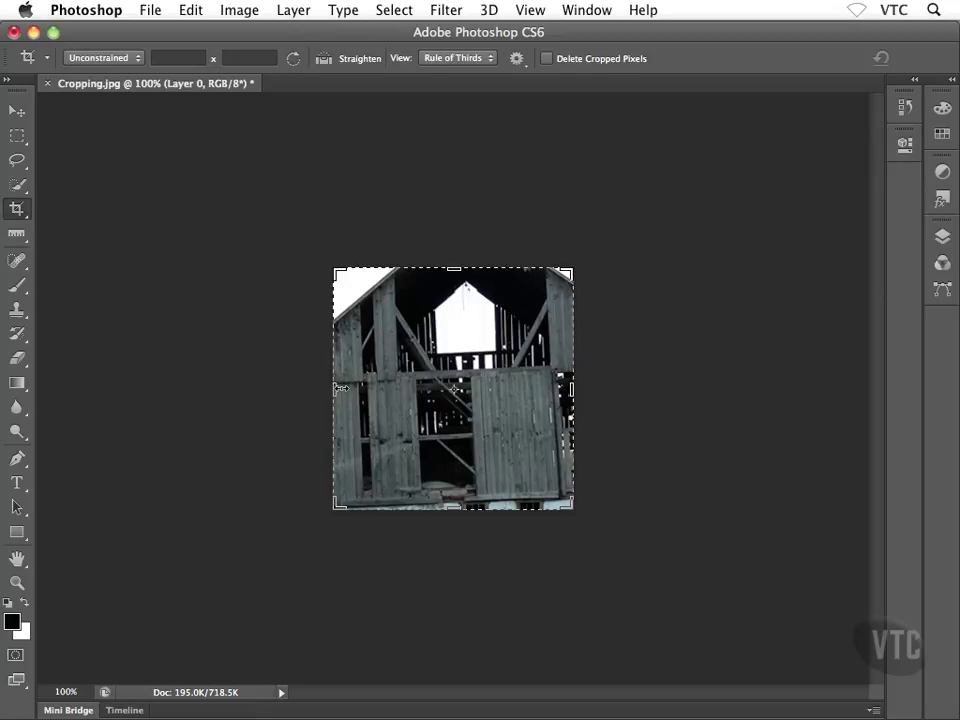
left_click_drag(337, 389, 297, 392)
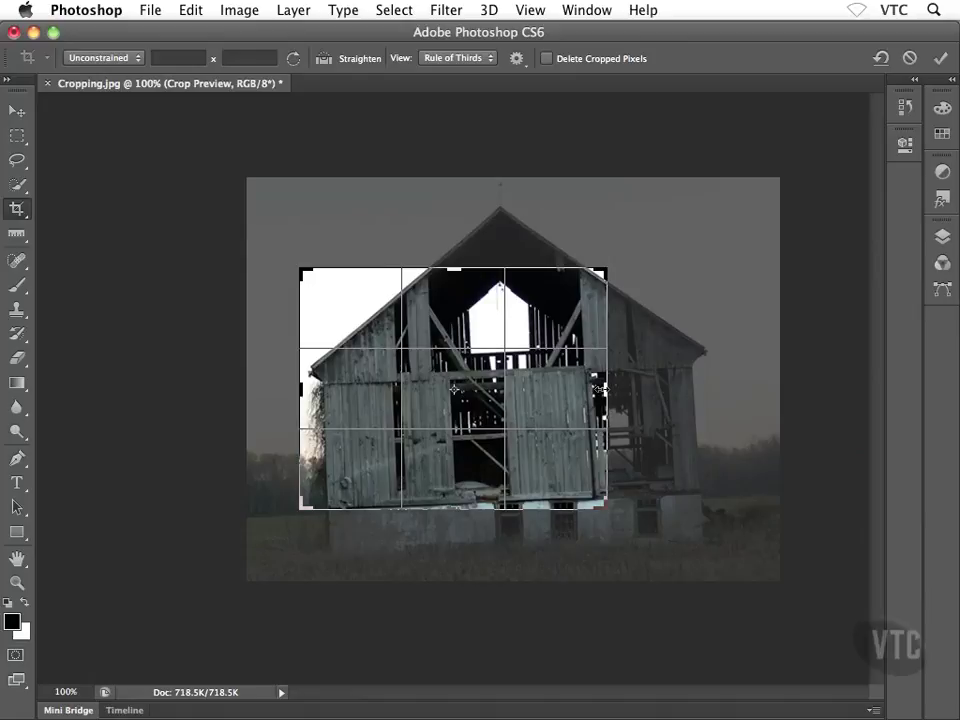
left_click_drag(600, 388, 663, 389)
left_click_drag(453, 266, 454, 224)
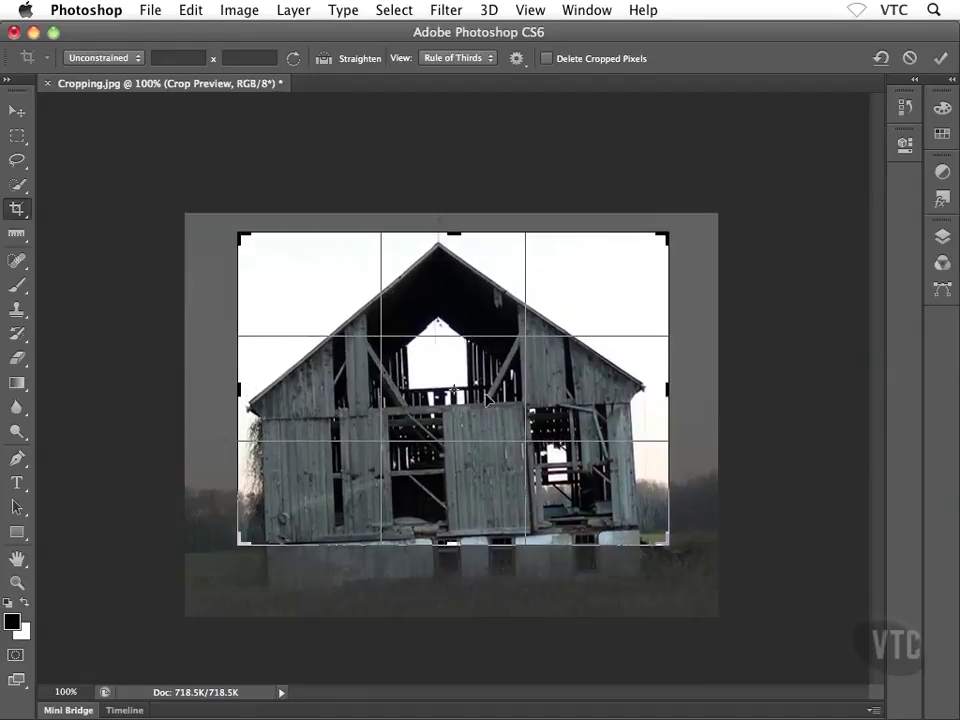
left_click_drag(450, 544, 451, 573)
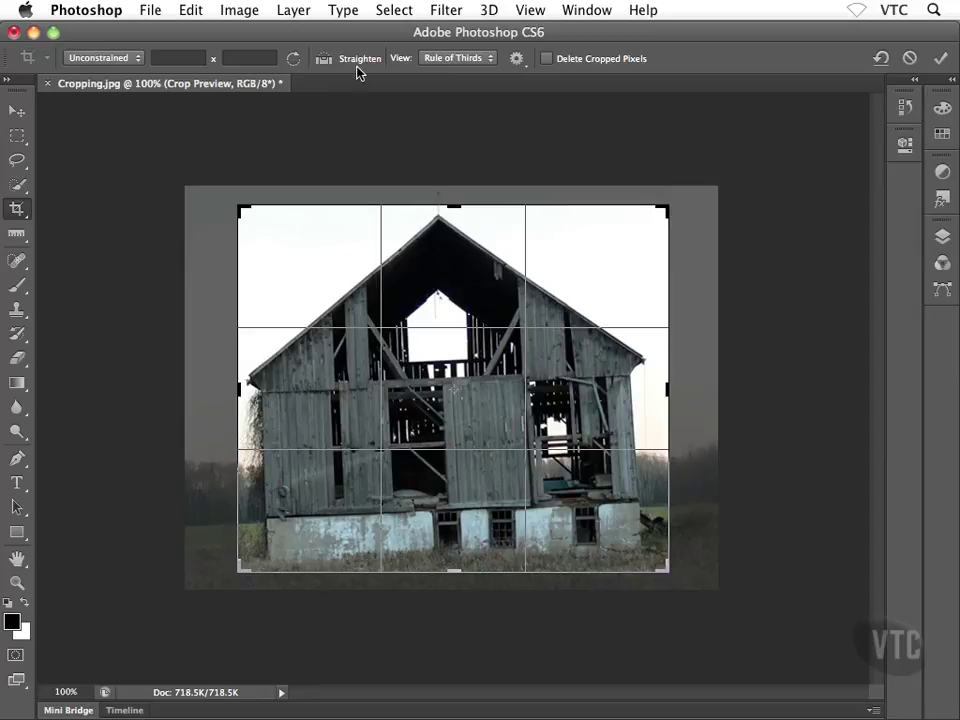
Step: Straighten the image by about 2.8° along the barn's left wall, from its base up to the eave
left_click(323, 60)
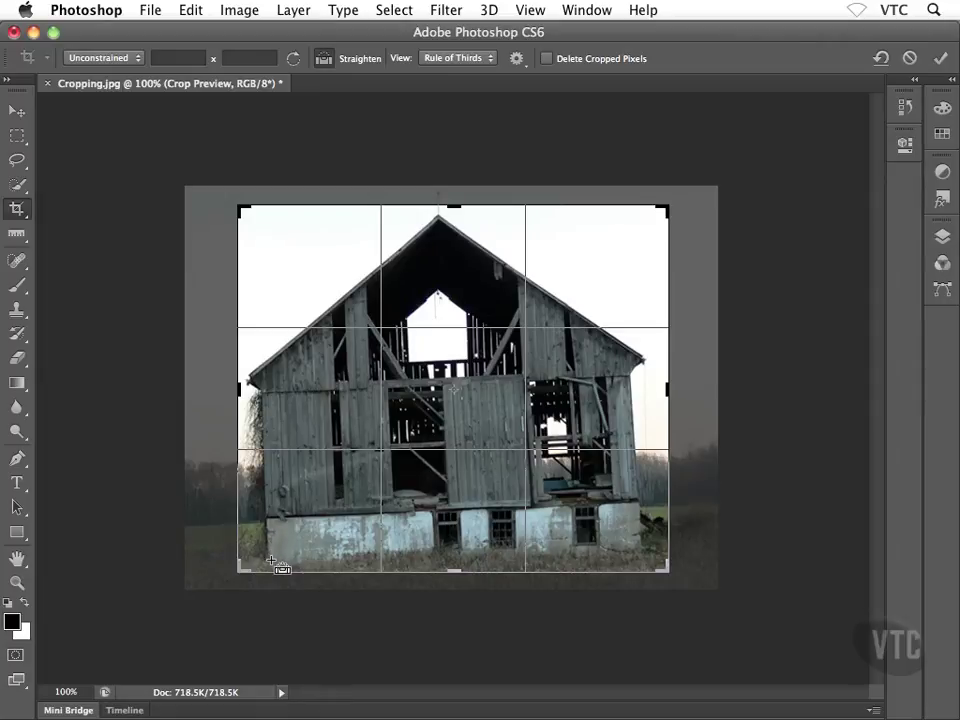
left_click_drag(269, 563, 262, 393)
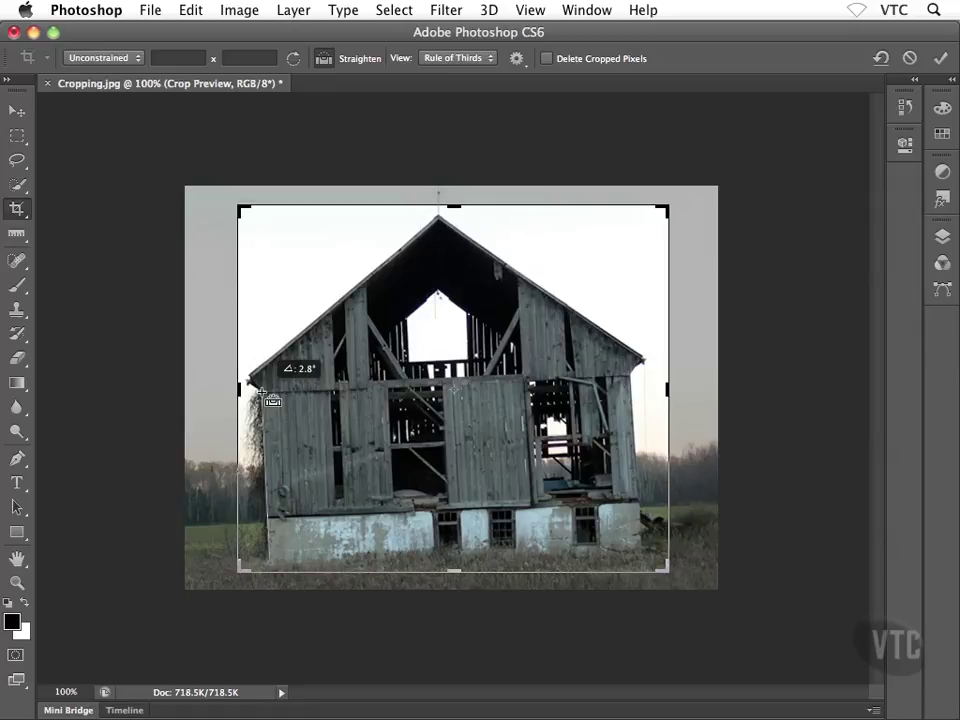
left_click_drag(262, 393, 262, 394)
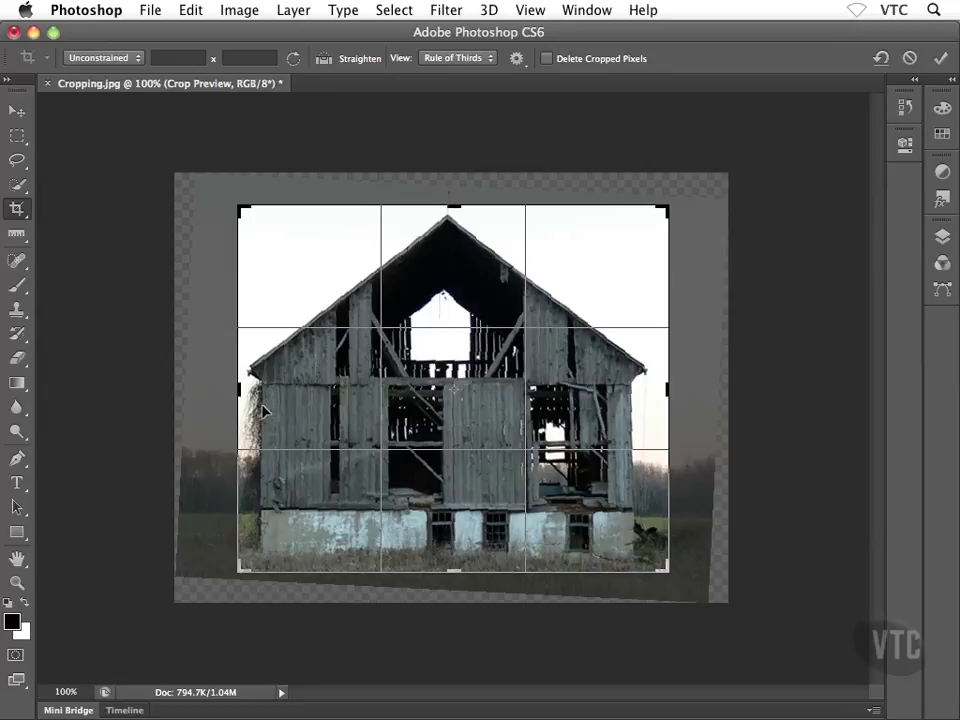
Step: Switch Show Cropped Area and then Enable Crop Shield off and back on in the crop options
left_click(517, 59)
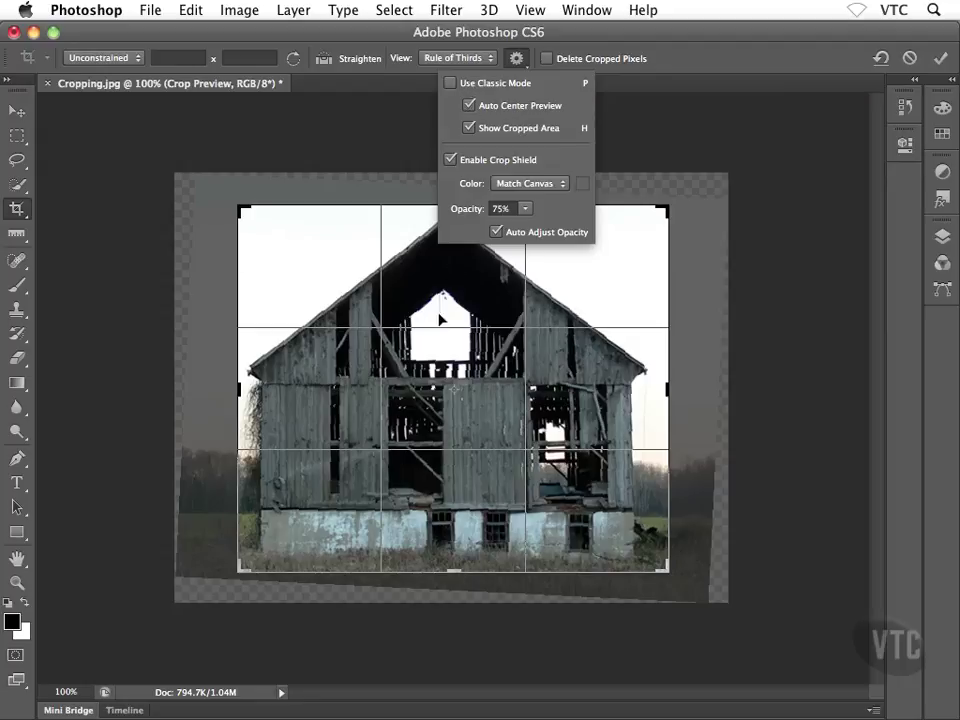
left_click(470, 128)
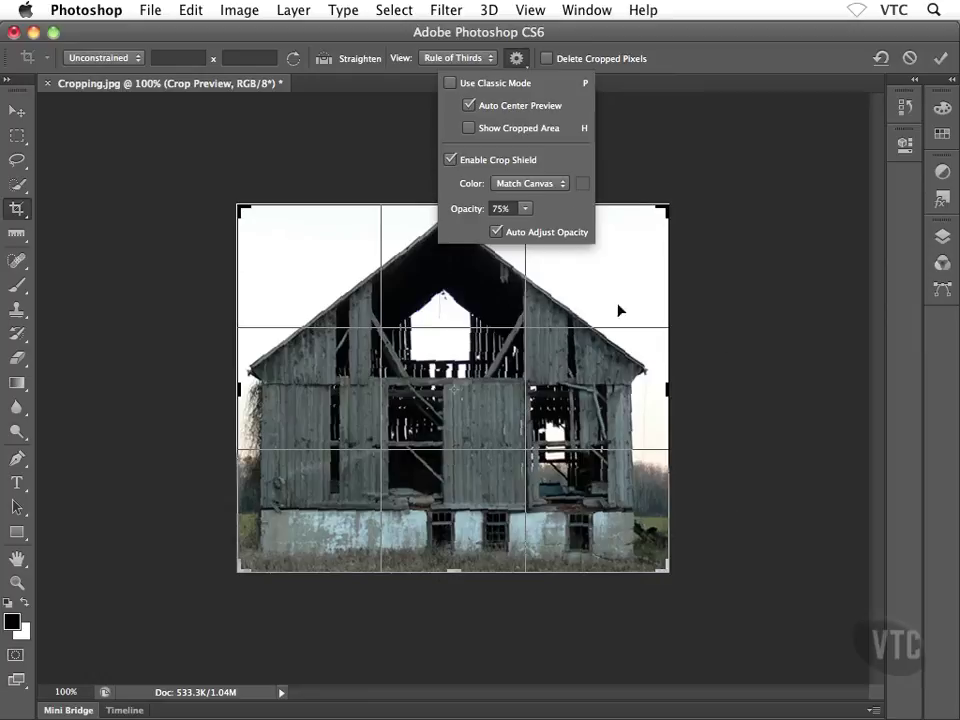
left_click(468, 129)
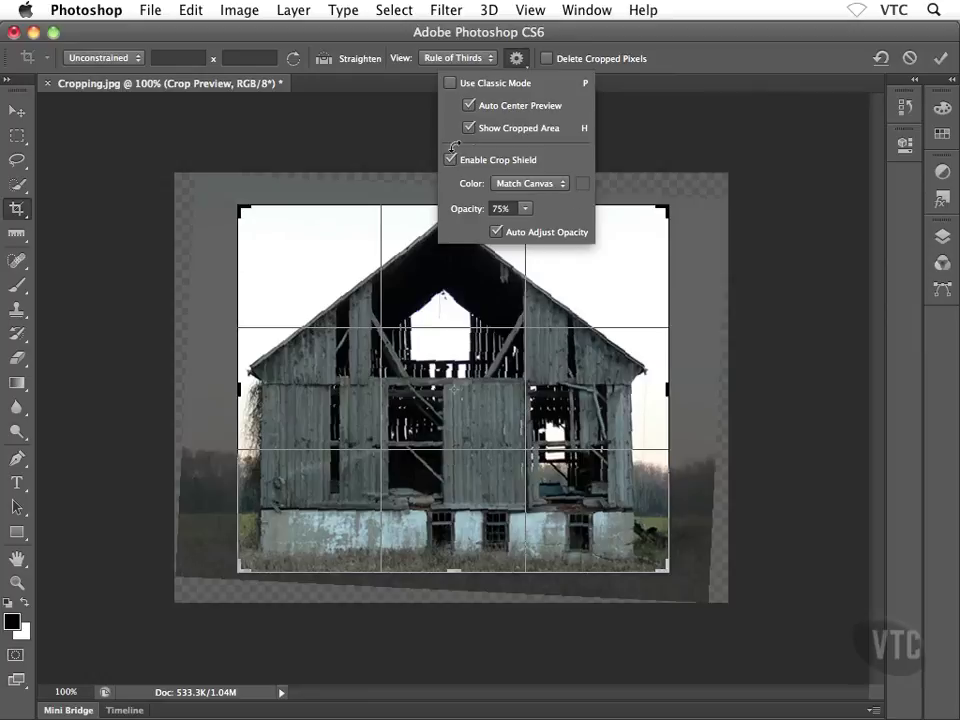
left_click(495, 128)
left_click(512, 129)
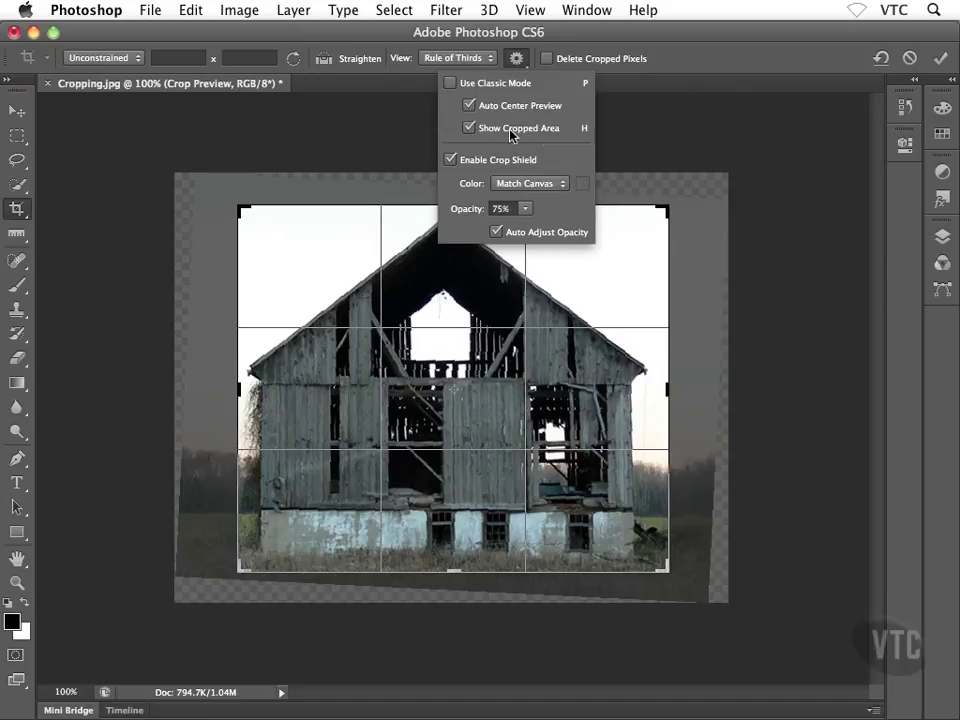
left_click(586, 130)
left_click(586, 130)
left_click(586, 130)
left_click(586, 130)
left_click(451, 160)
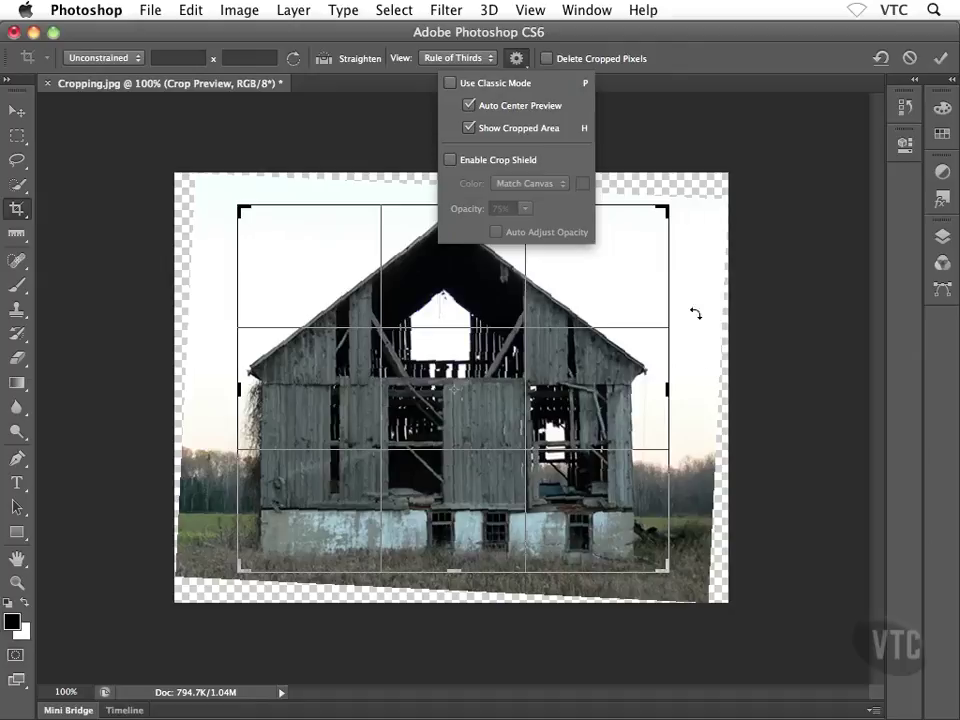
left_click(450, 160)
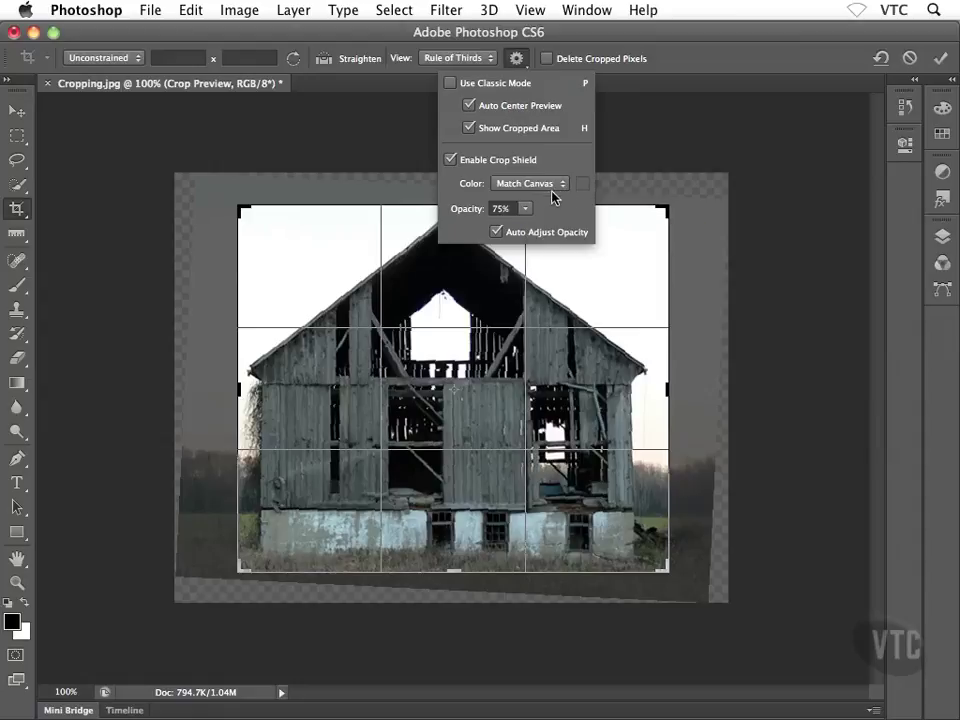
Step: Give the crop shield a custom red color, eb1a1a, and lower its opacity to 43%
left_click(555, 187)
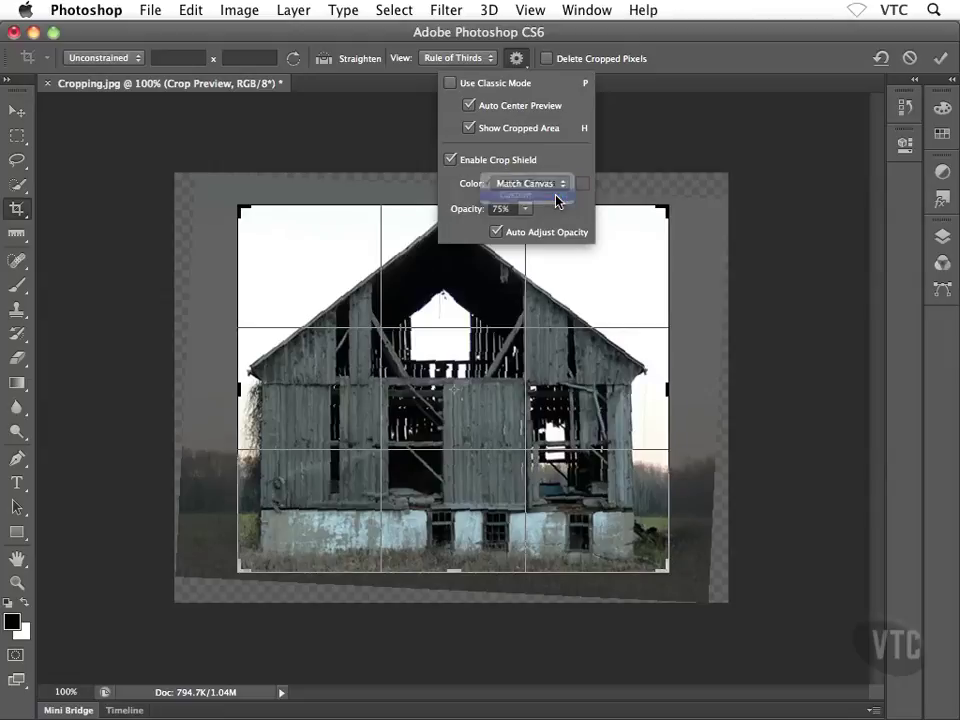
left_click(555, 195)
left_click(441, 214)
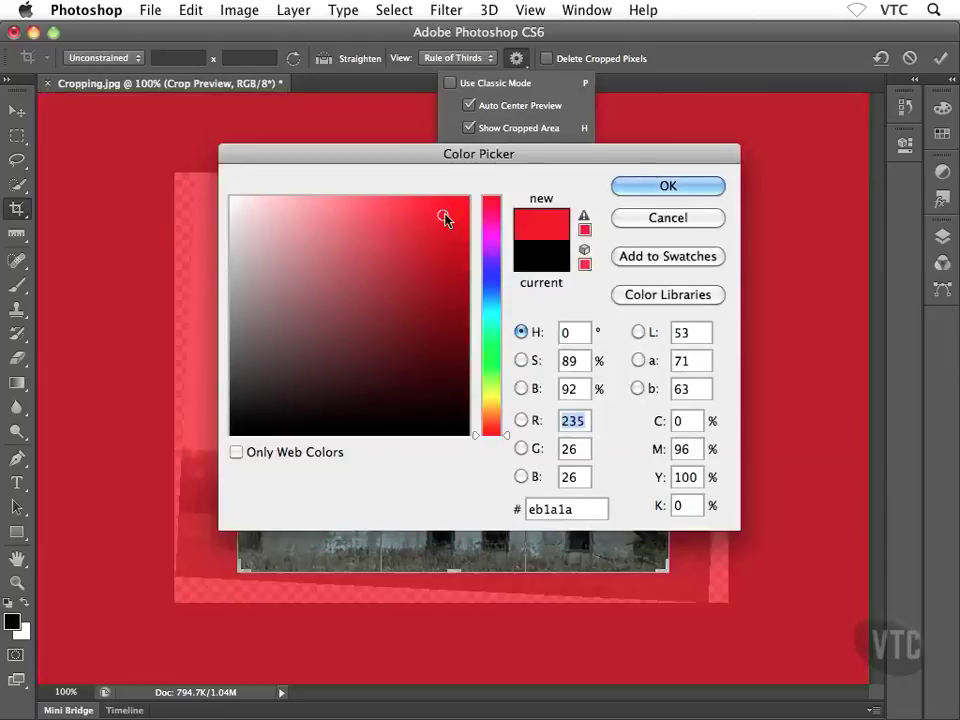
left_click(651, 189)
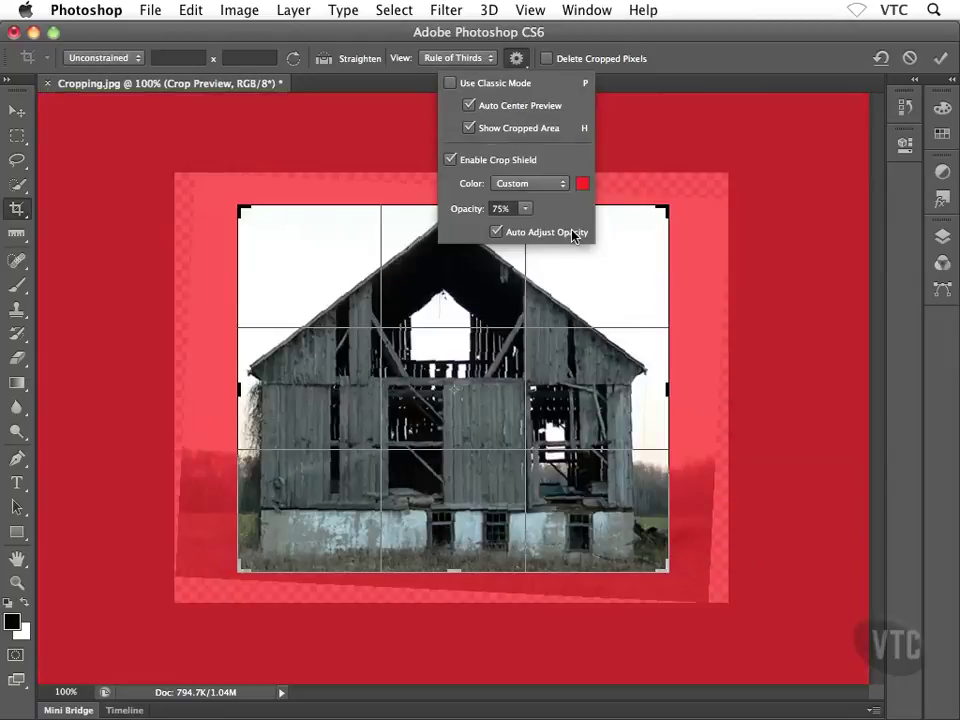
left_click_drag(523, 212, 497, 229)
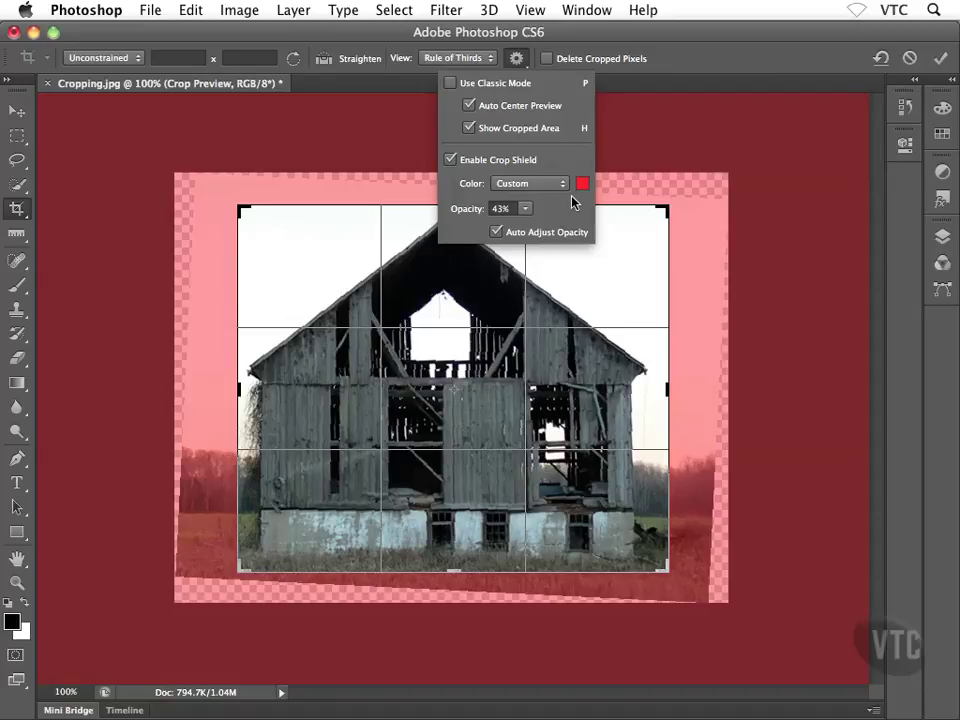
Step: Set the crop shield color to Match Canvas with 76% opacity and close the crop options
left_click(555, 186)
left_click(553, 170)
left_click_drag(526, 214, 557, 229)
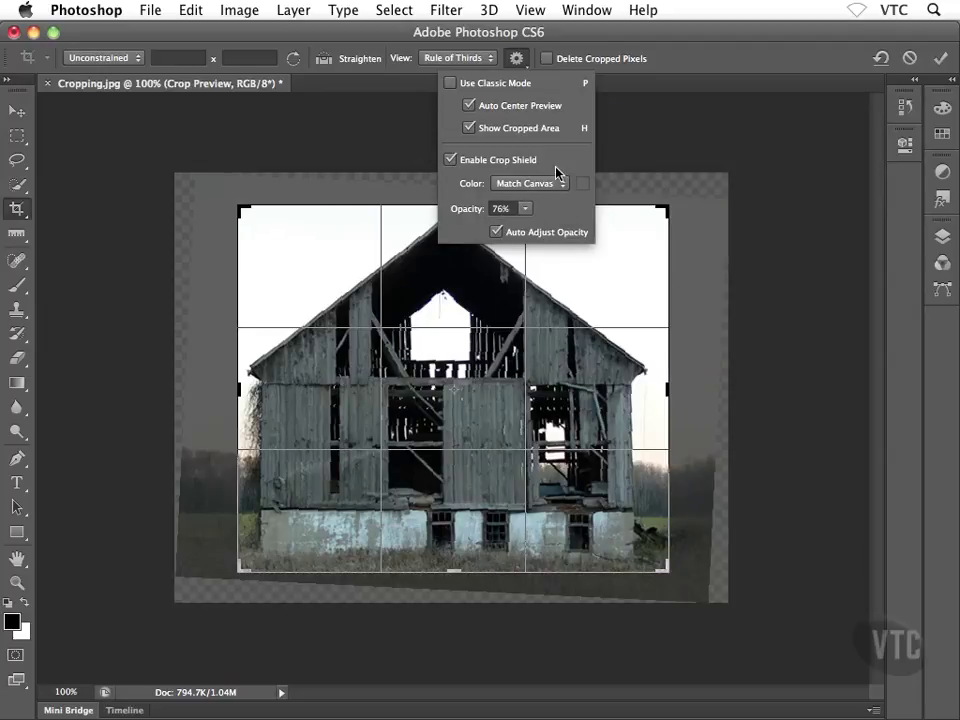
left_click(517, 130)
left_click(709, 61)
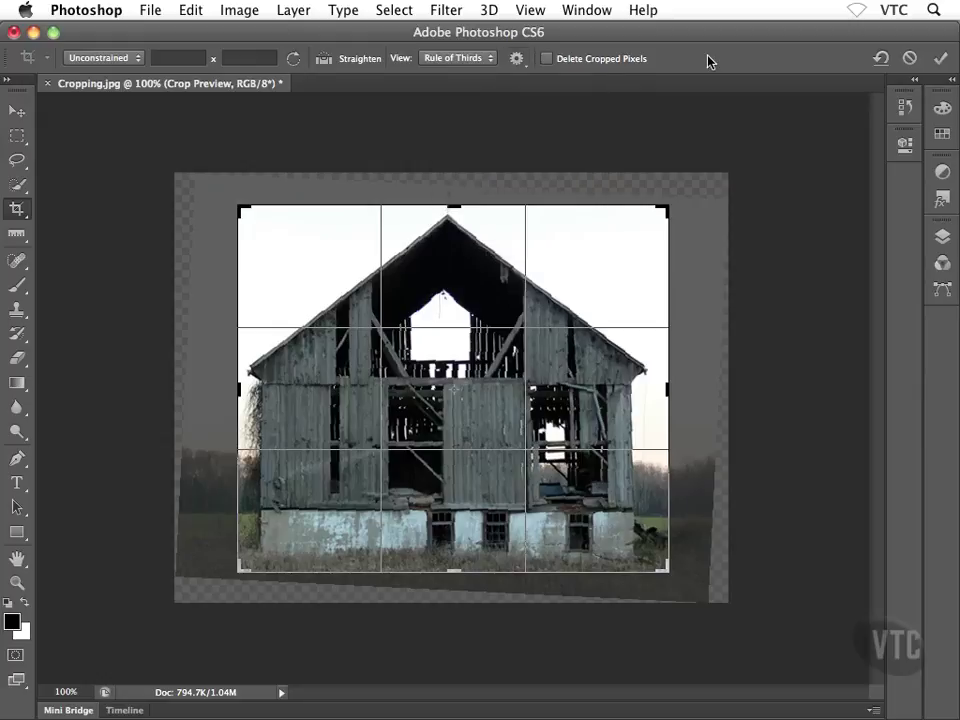